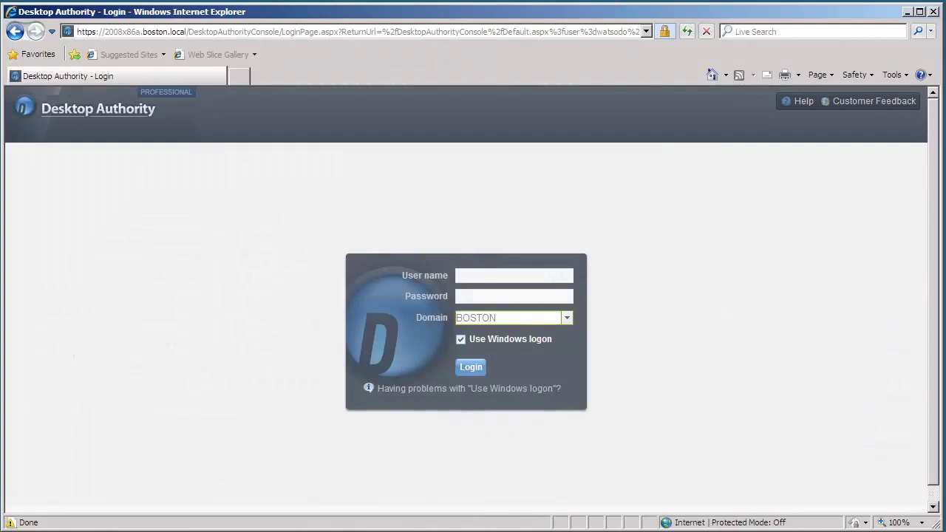
# Log in to the Desktop Authority console with Windows logon on the BOSTON domain
pyautogui.click(469, 366)
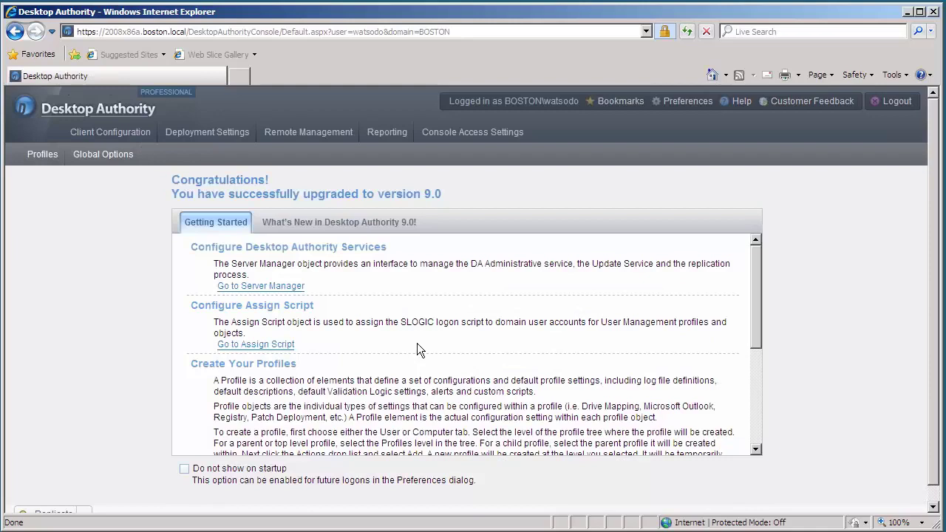
# Under Profiles > User, expand Test-Video-Profile and open its Printers object
pyautogui.click(43, 157)
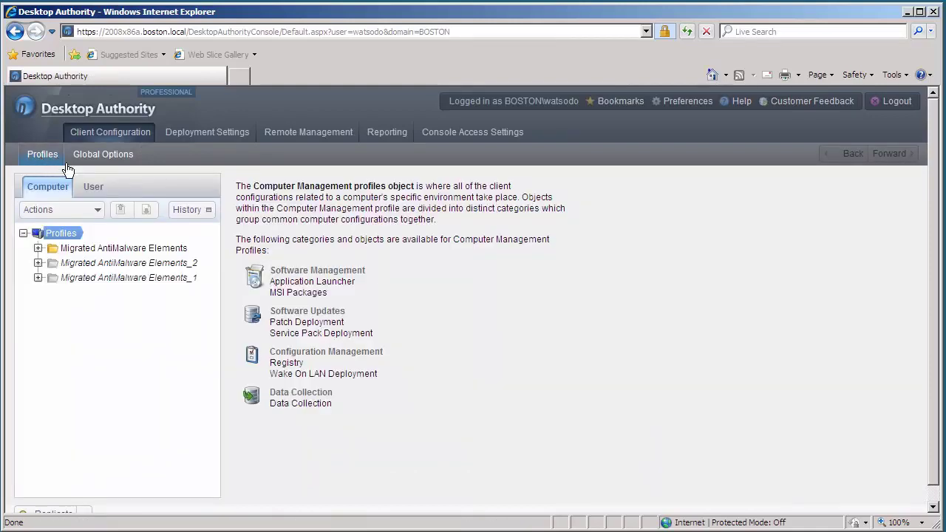
pyautogui.click(88, 187)
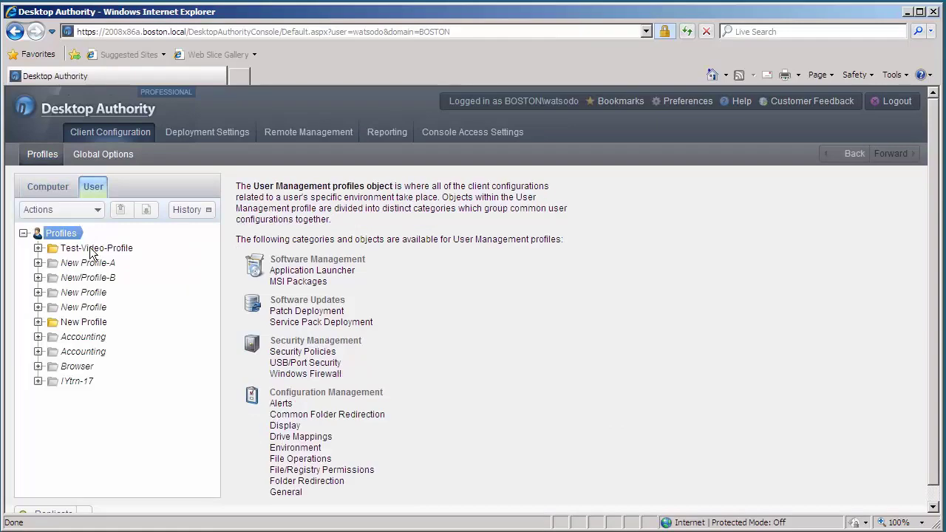
pyautogui.moveTo(92, 249)
pyautogui.mouseDown()
pyautogui.moveTo(41, 251)
pyautogui.moveTo(75, 249)
pyautogui.mouseUp()
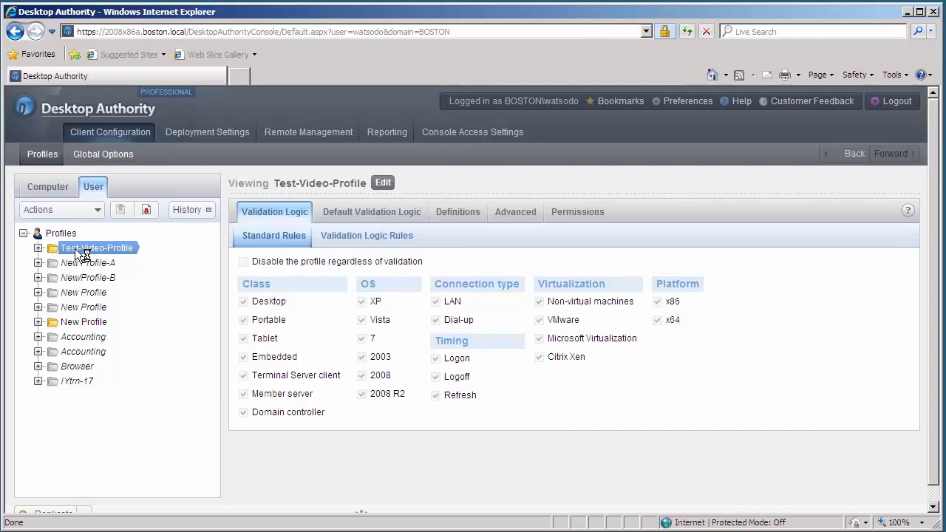
pyautogui.moveTo(209, 257); pyautogui.dragTo(156, 258)
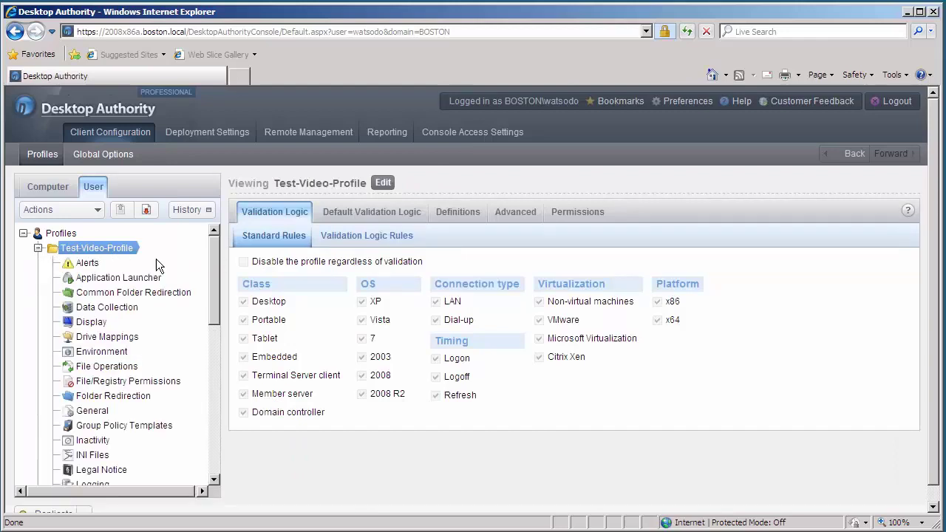
pyautogui.moveTo(215, 273); pyautogui.dragTo(216, 389)
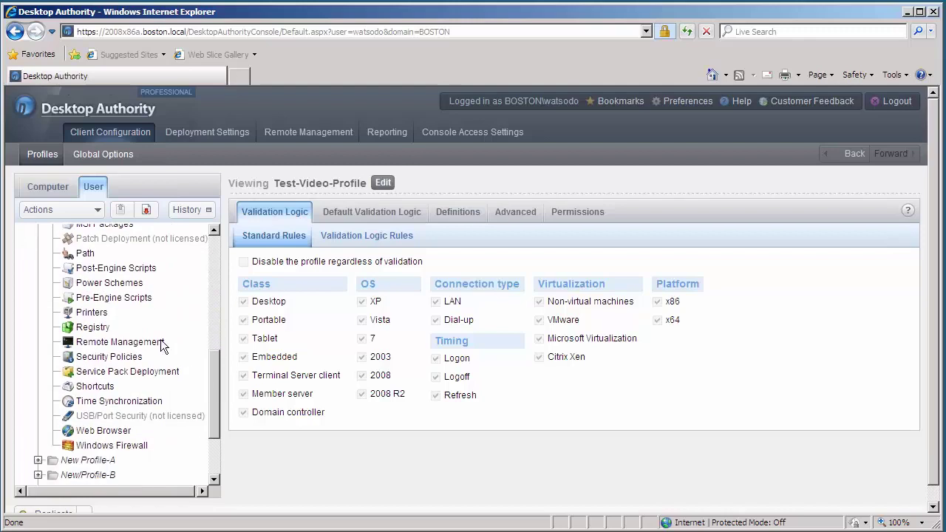
pyautogui.click(104, 313)
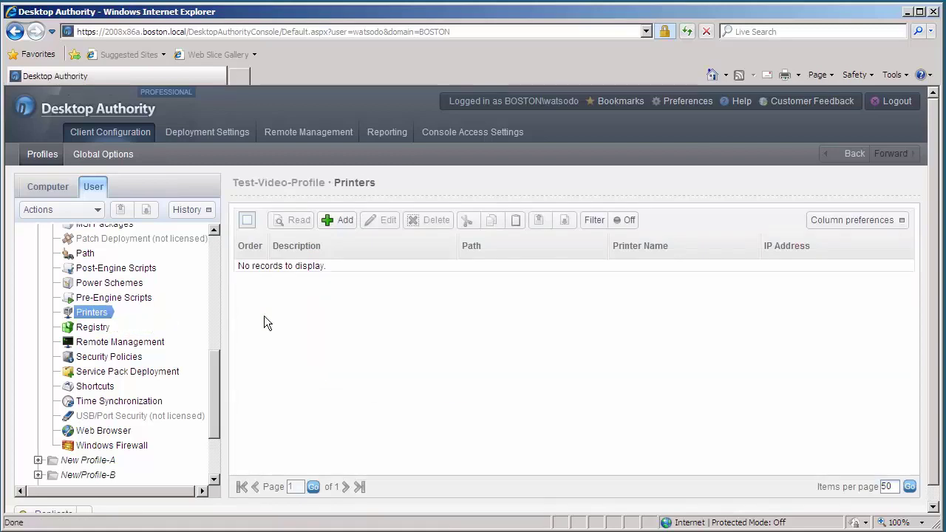
# Add a printer record and pick the shared printer \\2008X86A\HP business inkjet 1000 Network
pyautogui.click(332, 226)
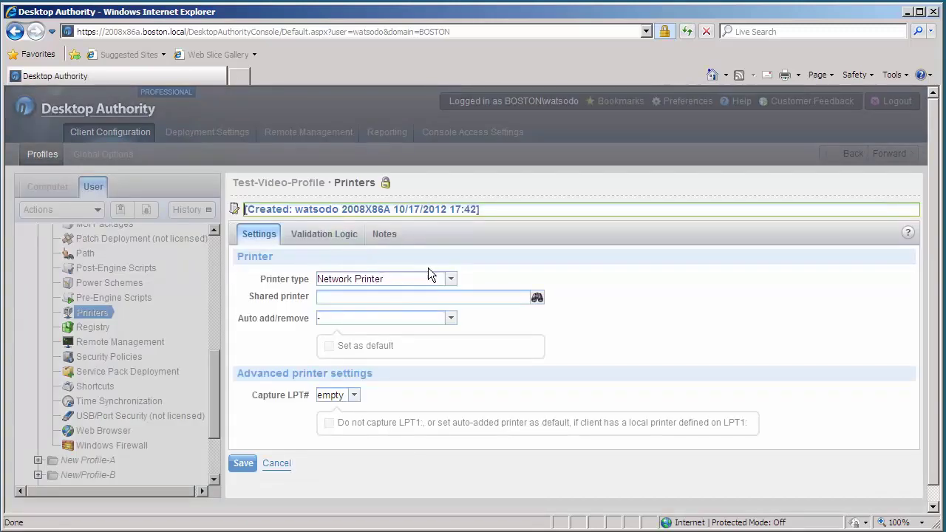
pyautogui.click(537, 299)
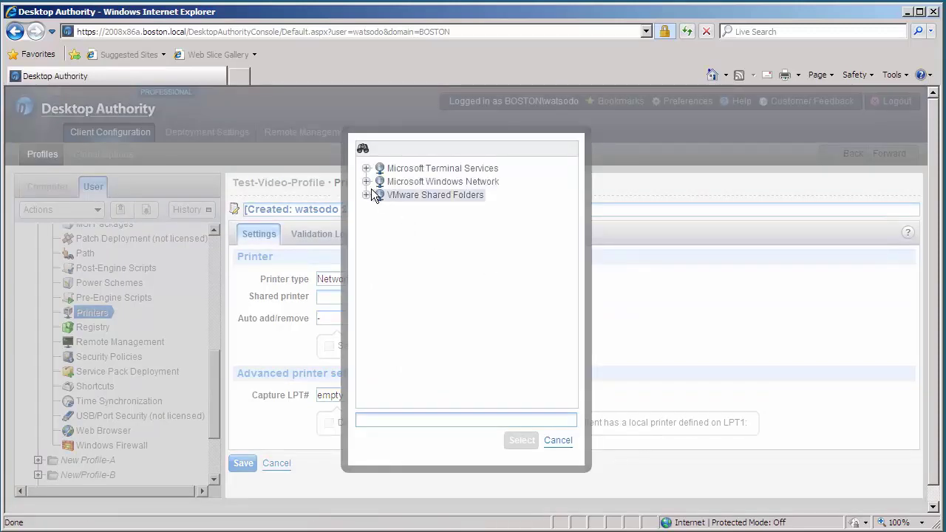
pyautogui.click(366, 181)
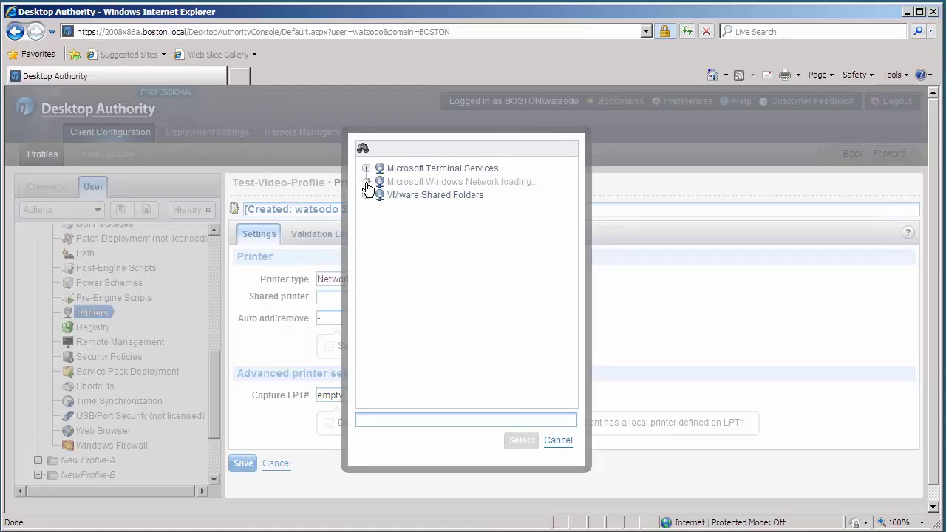
pyautogui.click(382, 196)
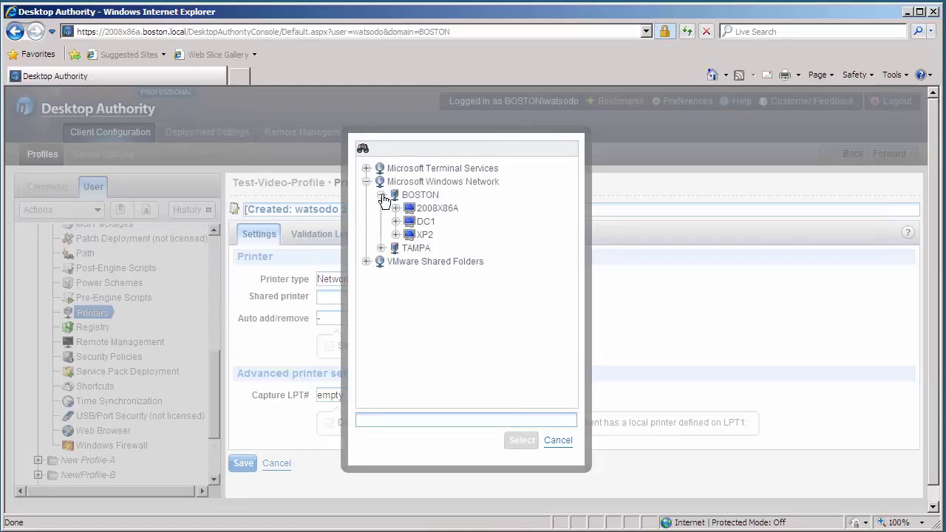
pyautogui.click(397, 209)
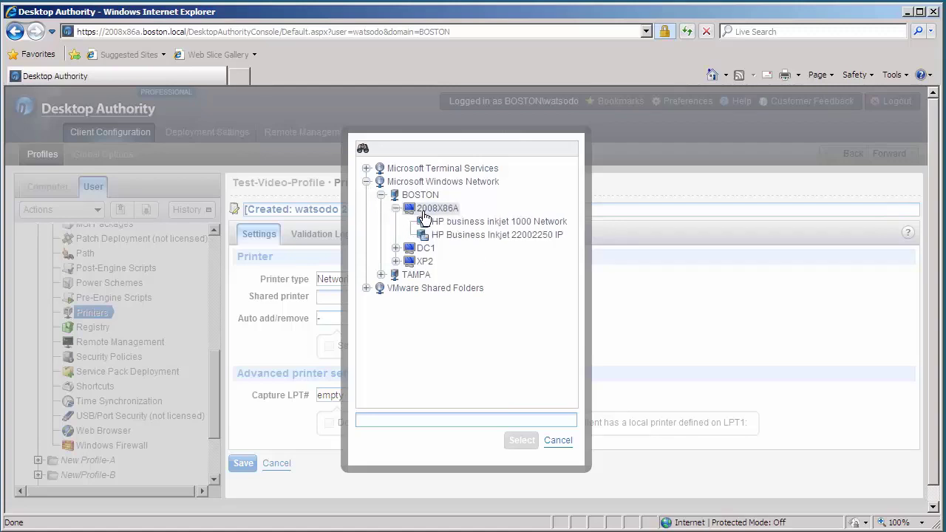
pyautogui.click(463, 223)
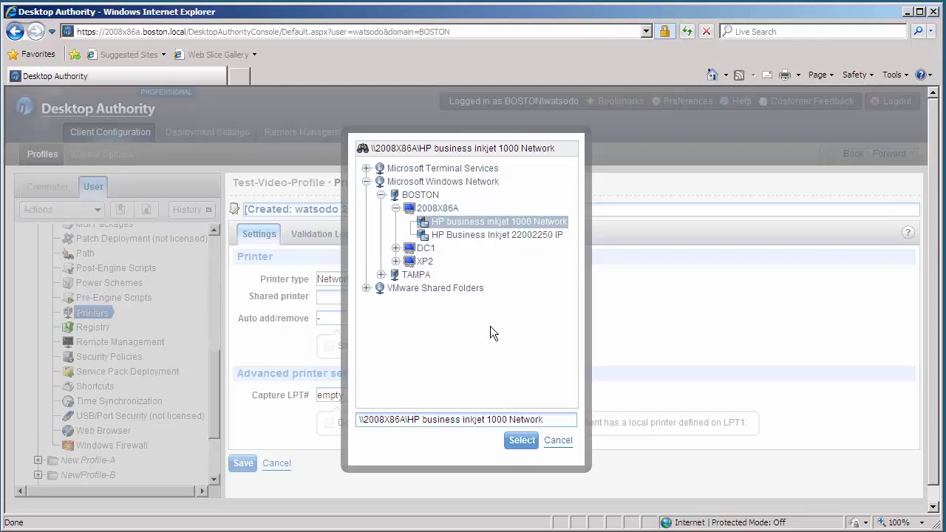
# Confirm the chosen shared printer and set Auto add/remove to Add
pyautogui.click(517, 440)
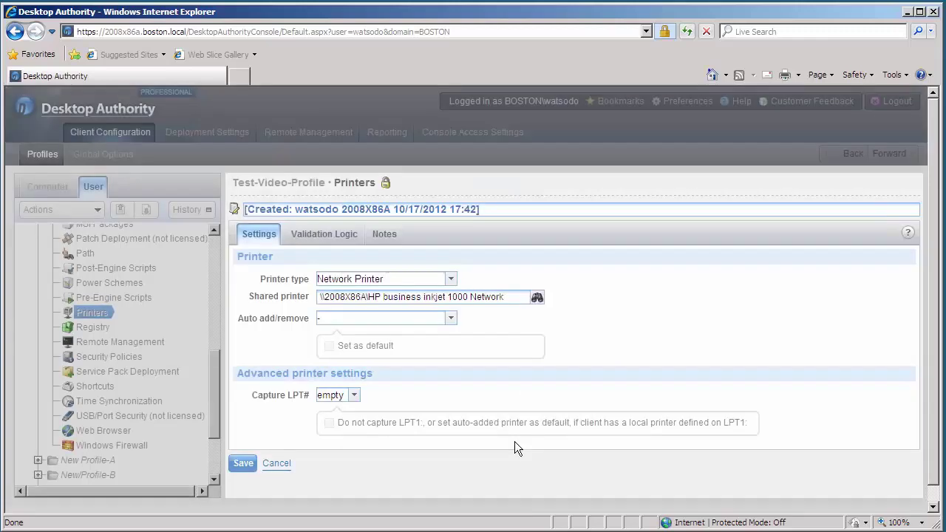
pyautogui.click(452, 317)
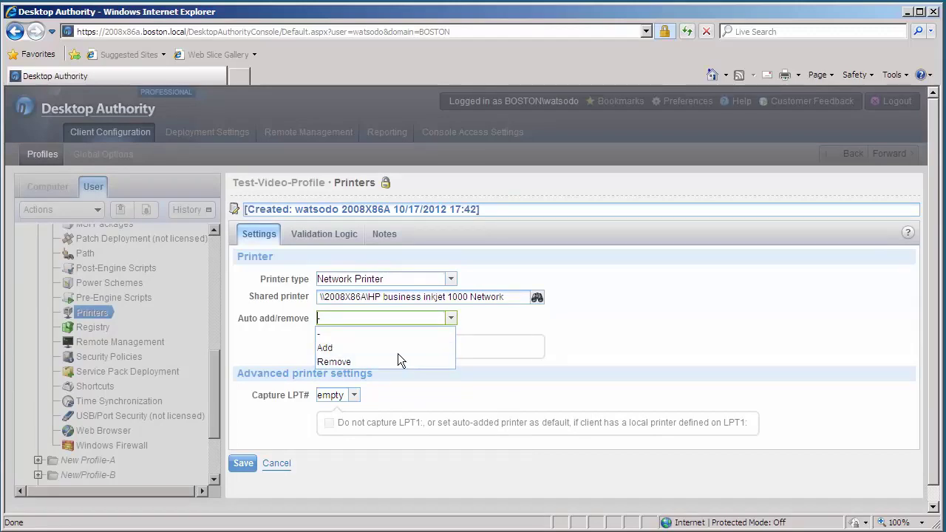
pyautogui.click(398, 347)
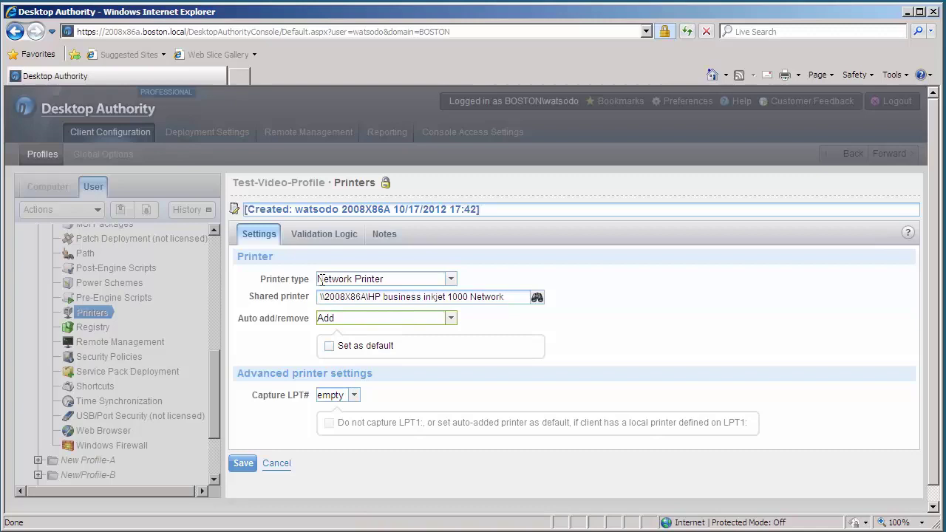
# In Validation Logic, clear Logoff and Refresh timing so the printer applies only at Logon
pyautogui.click(319, 235)
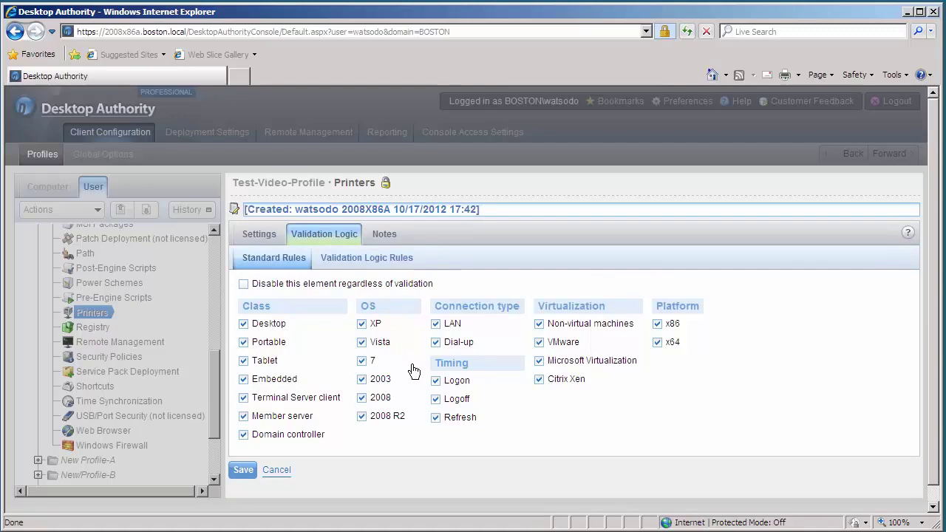
pyautogui.click(435, 399)
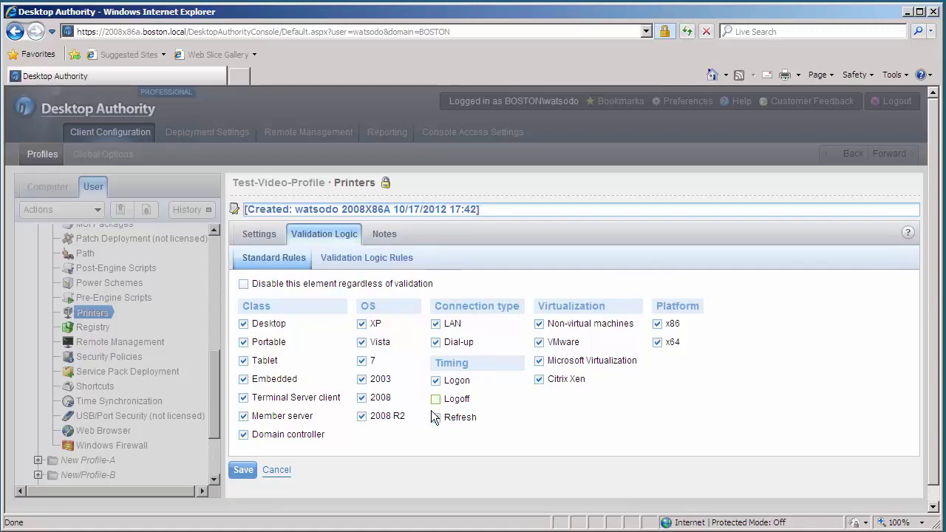
pyautogui.click(435, 417)
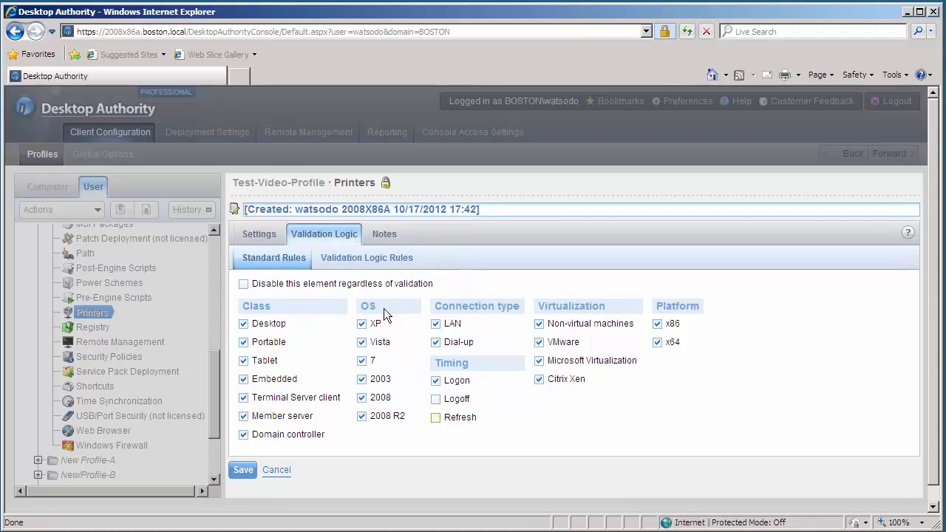
pyautogui.click(376, 265)
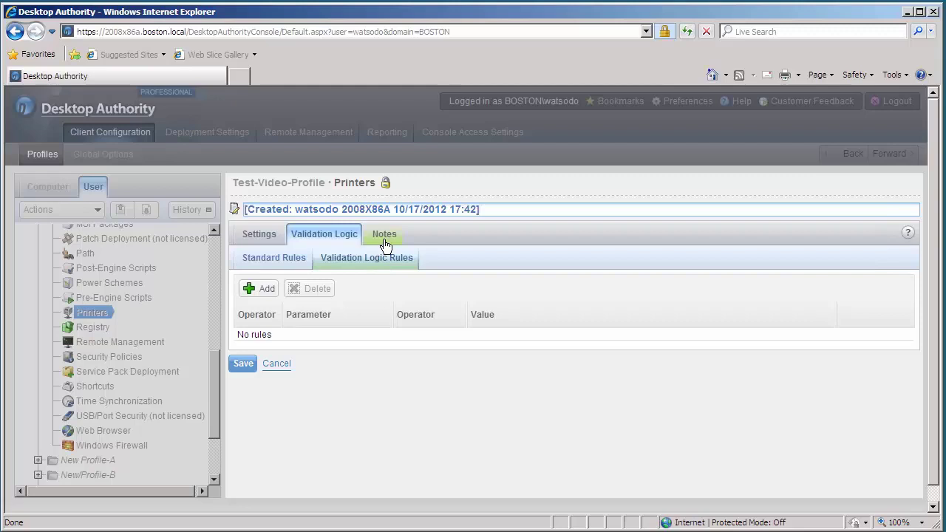
# Add the note 'Network printer' to the printer record and save it
pyautogui.click(384, 241)
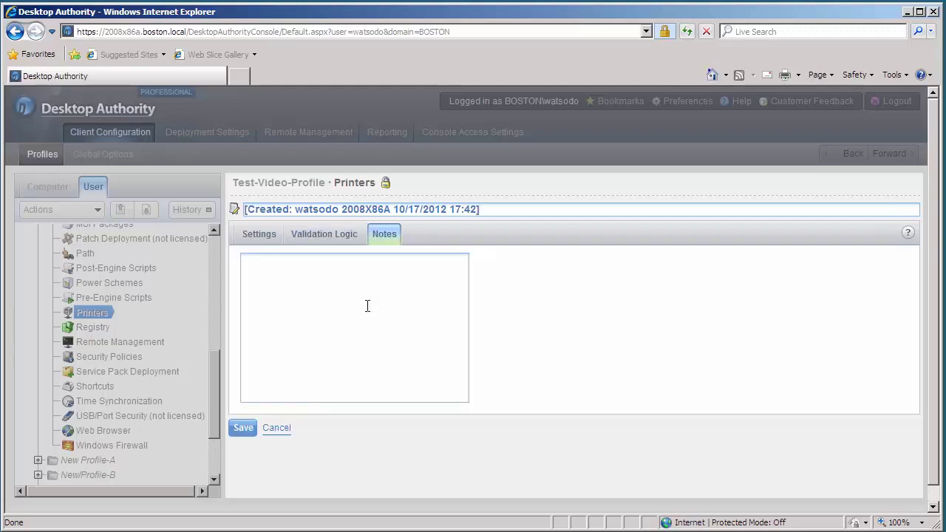
pyautogui.click(355, 291)
pyautogui.write('Netw')
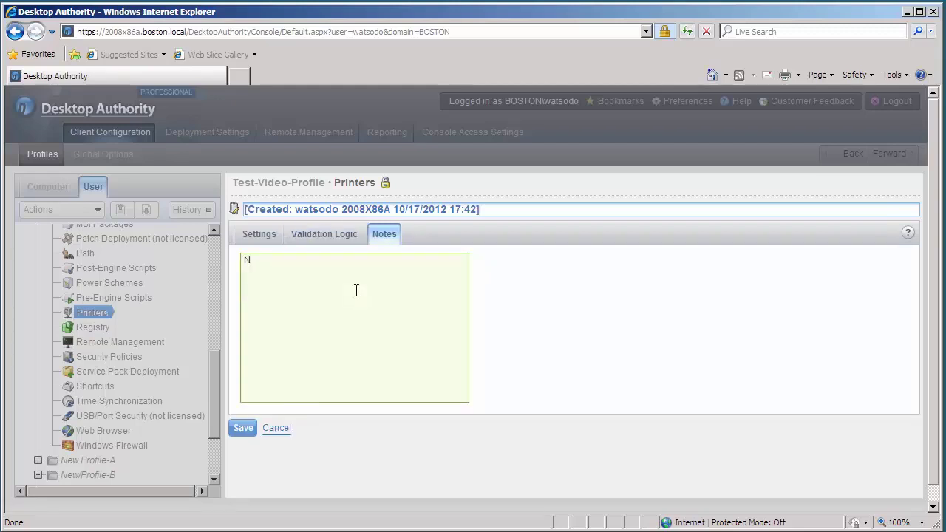
pyautogui.write('ork printer')
pyautogui.click(243, 430)
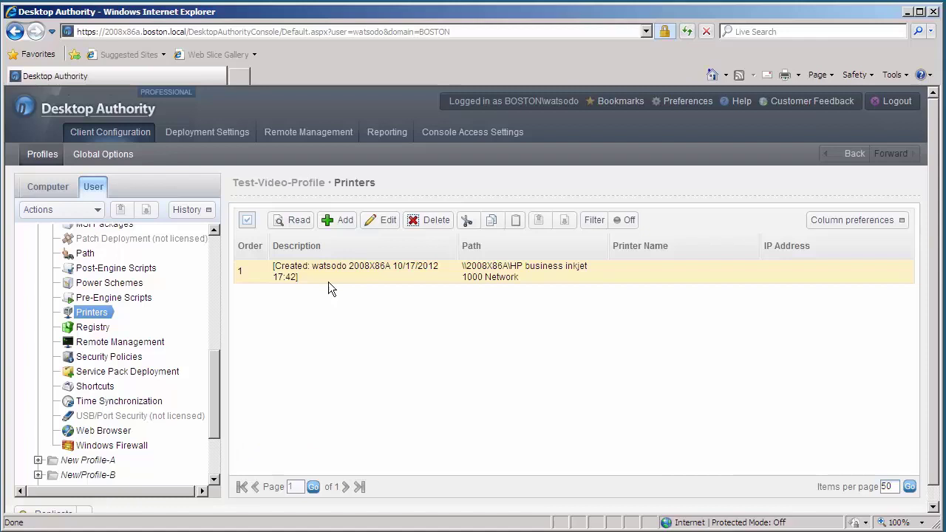
# Add a second printer record and set its Printer type to IP Printer
pyautogui.click(341, 222)
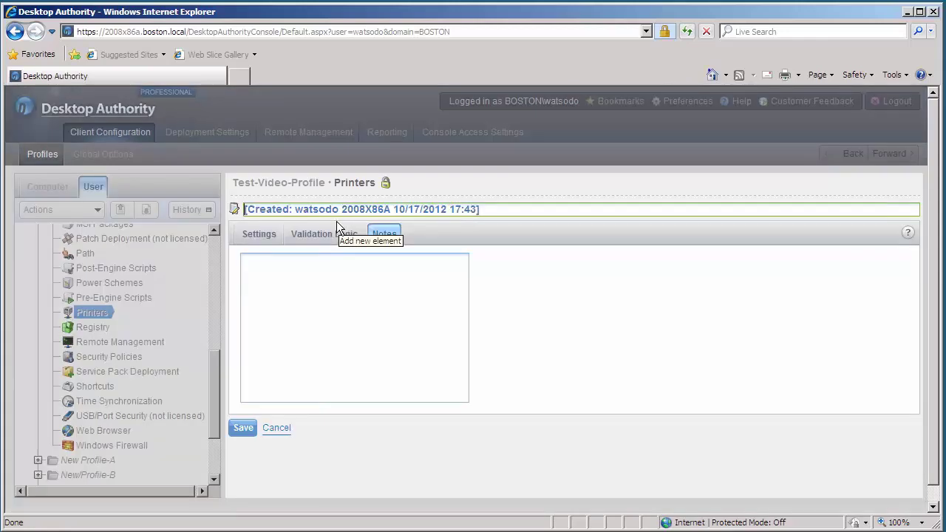
pyautogui.click(258, 235)
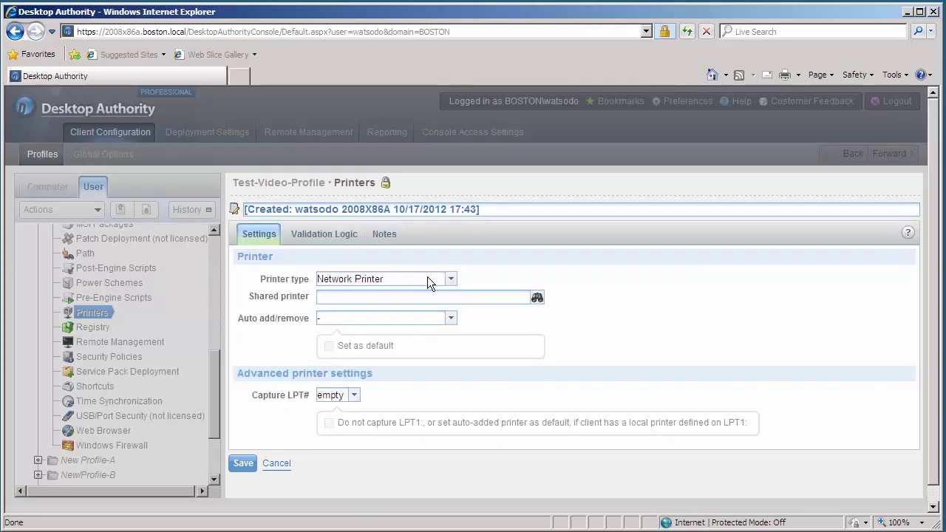
pyautogui.click(448, 279)
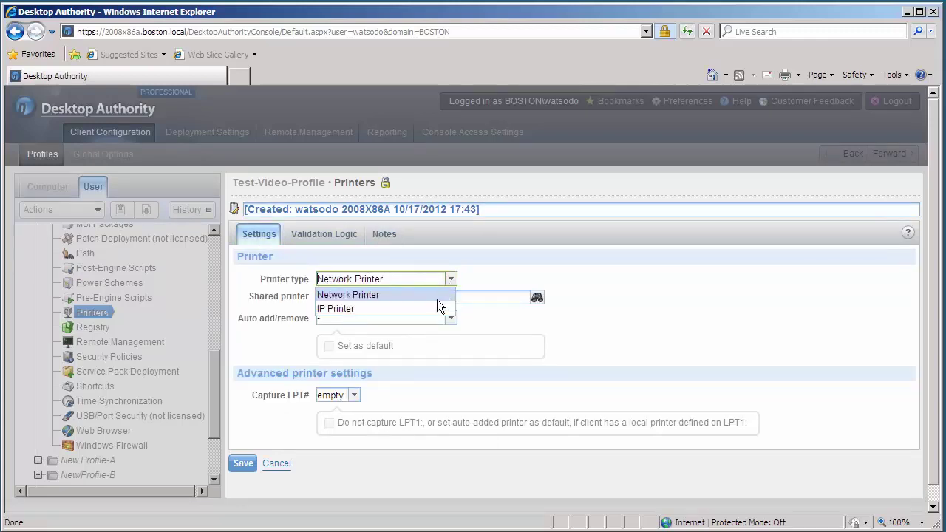
pyautogui.click(435, 308)
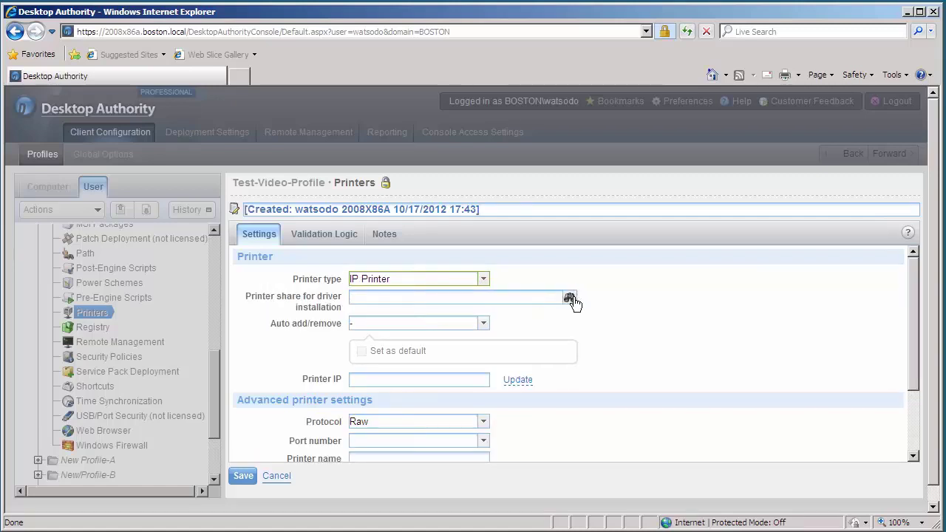
# Pick the share \\2008X86A\HP Business Inkjet 22002250 IP for driver installation
pyautogui.click(570, 298)
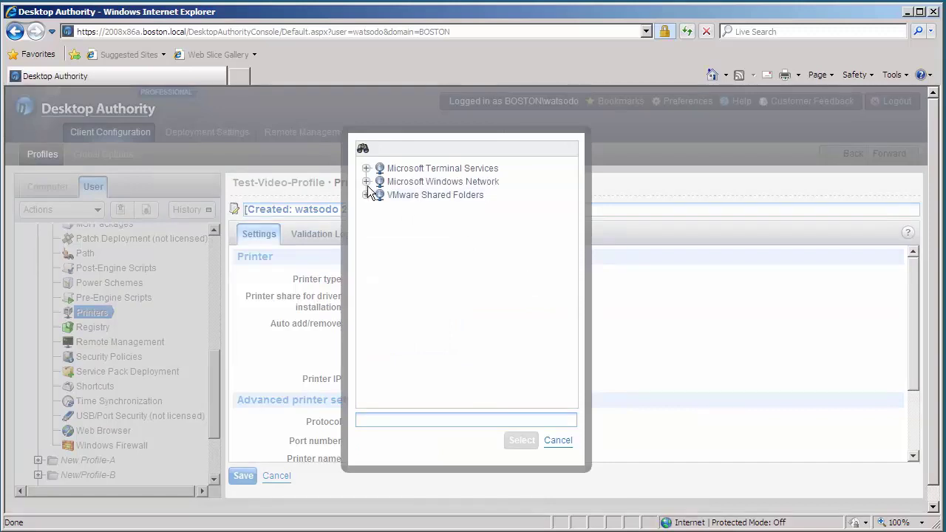
pyautogui.click(365, 181)
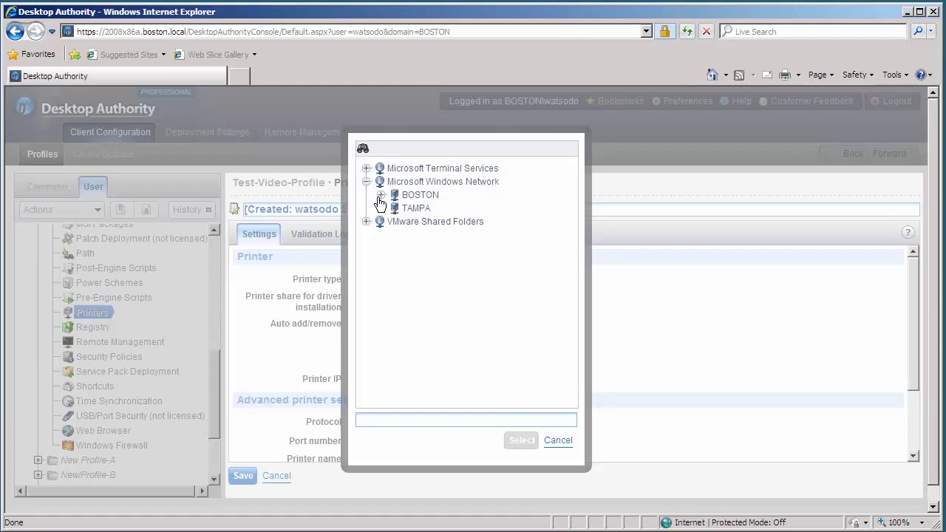
pyautogui.click(381, 195)
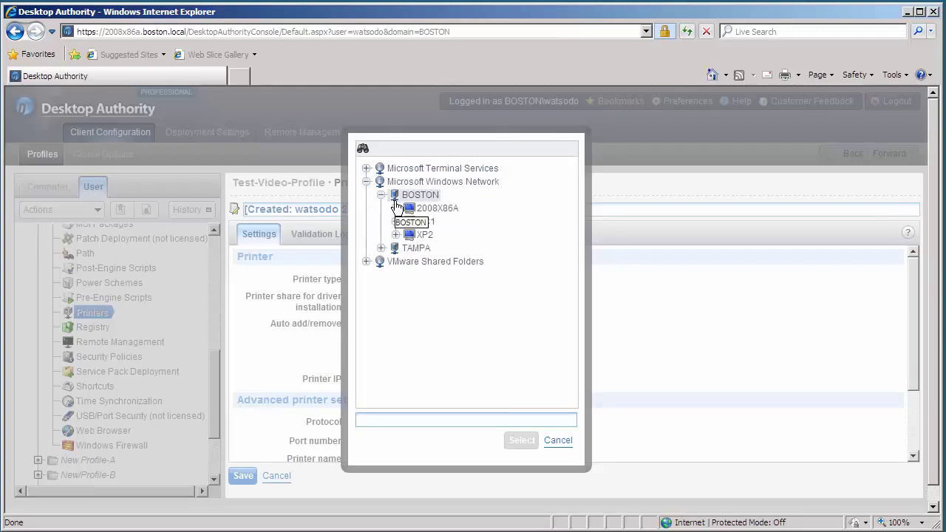
pyautogui.click(397, 208)
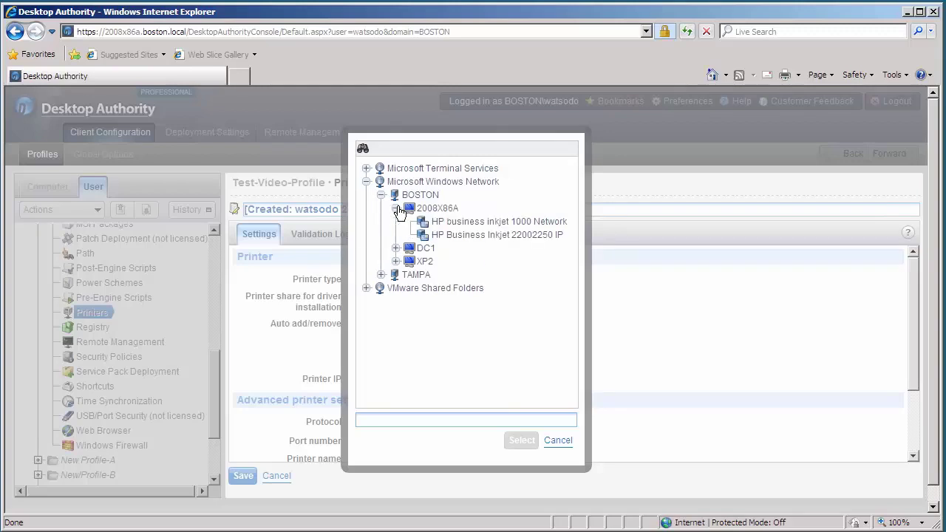
pyautogui.click(464, 236)
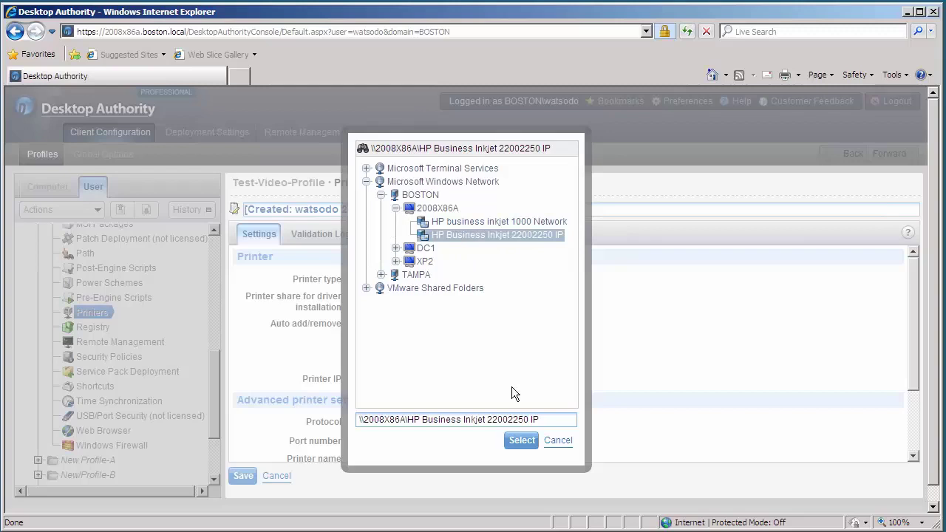
# Confirm the chosen printer share and set Auto add/remove to Add
pyautogui.click(522, 440)
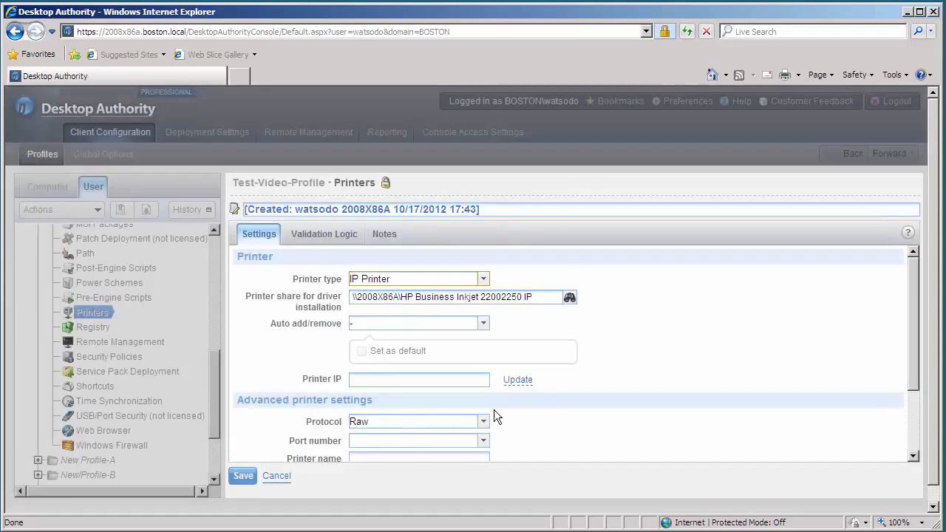
pyautogui.click(484, 323)
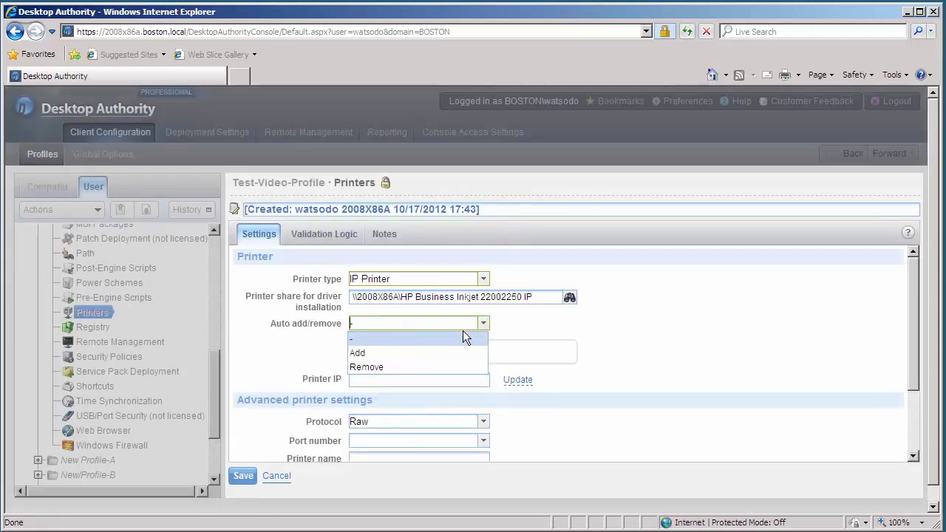
pyautogui.click(450, 351)
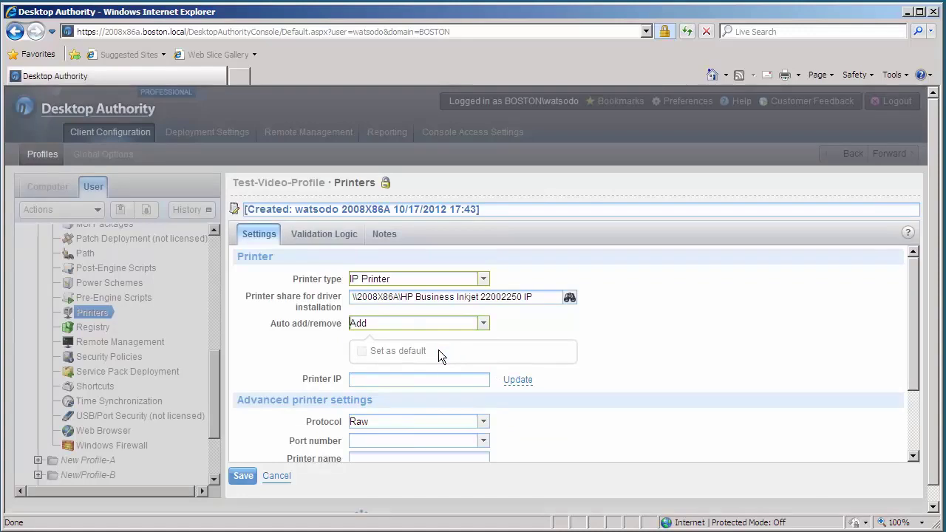
# Enter 192.168.88.5 as the Printer IP
pyautogui.click(368, 379)
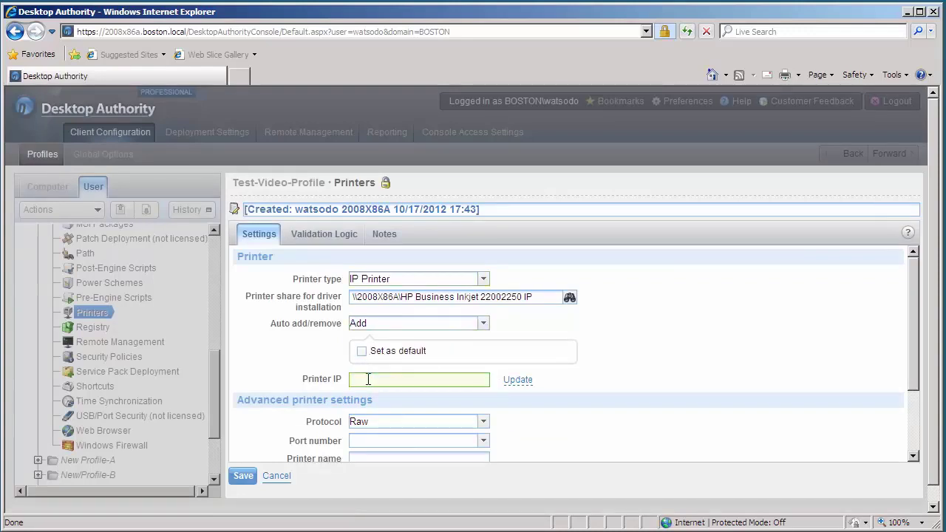
pyautogui.write('192.168.88.5')
pyautogui.moveTo(910, 368); pyautogui.dragTo(915, 443)
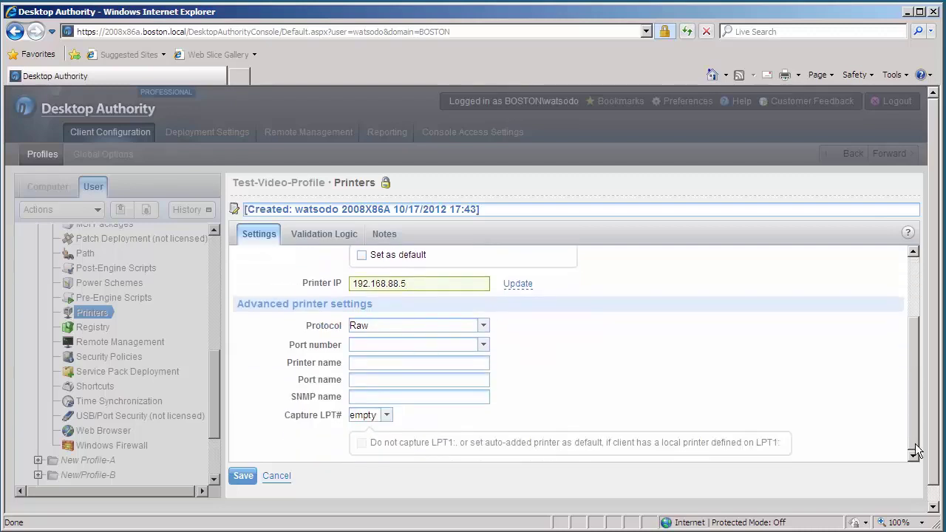
pyautogui.scroll(3, 561, 277)
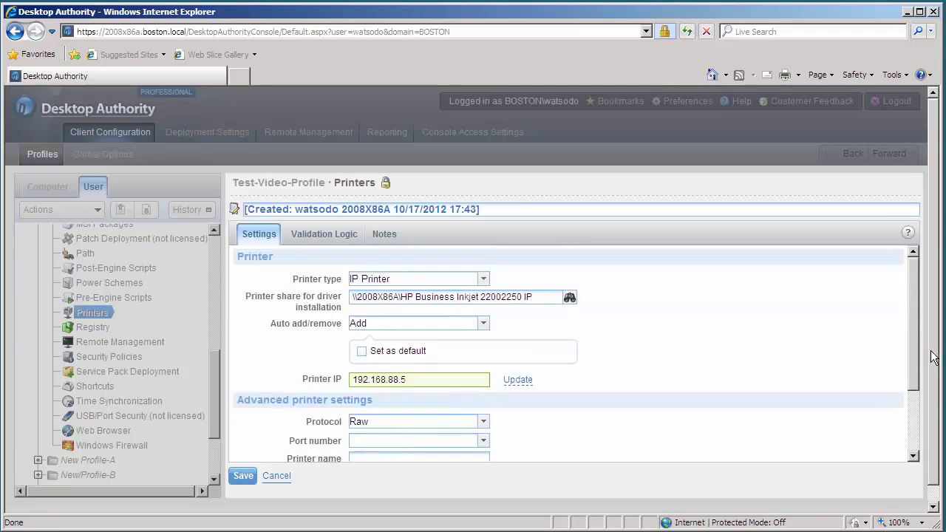
# In Validation Logic Standard Rules, clear Logoff and Refresh timing so it applies only at Logon
pyautogui.click(342, 240)
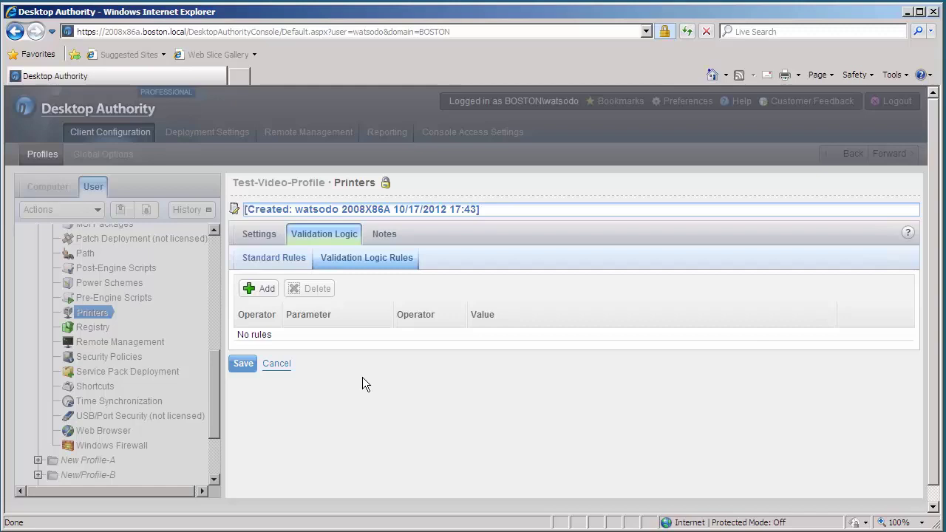
pyautogui.click(288, 263)
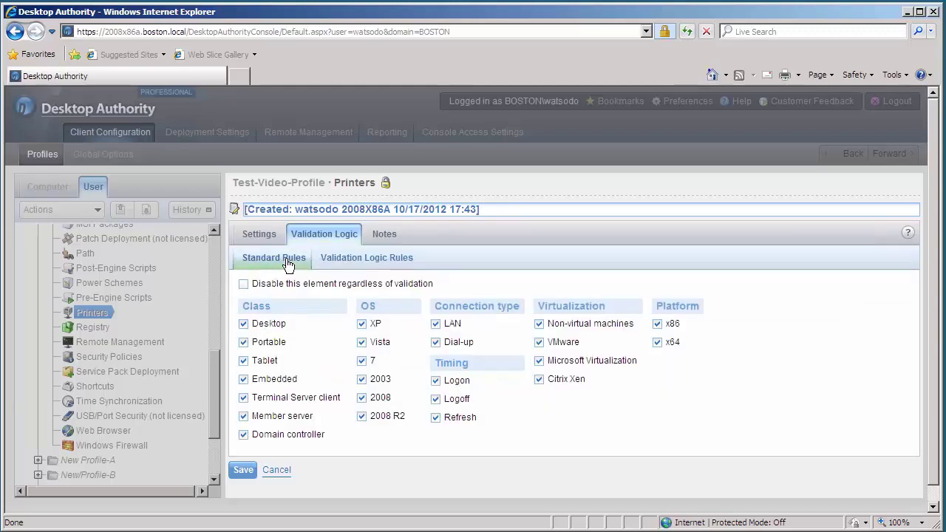
pyautogui.click(437, 400)
pyautogui.click(436, 418)
# Add the note 'IP printer' to the printer entry
pyautogui.click(386, 236)
pyautogui.click(372, 261)
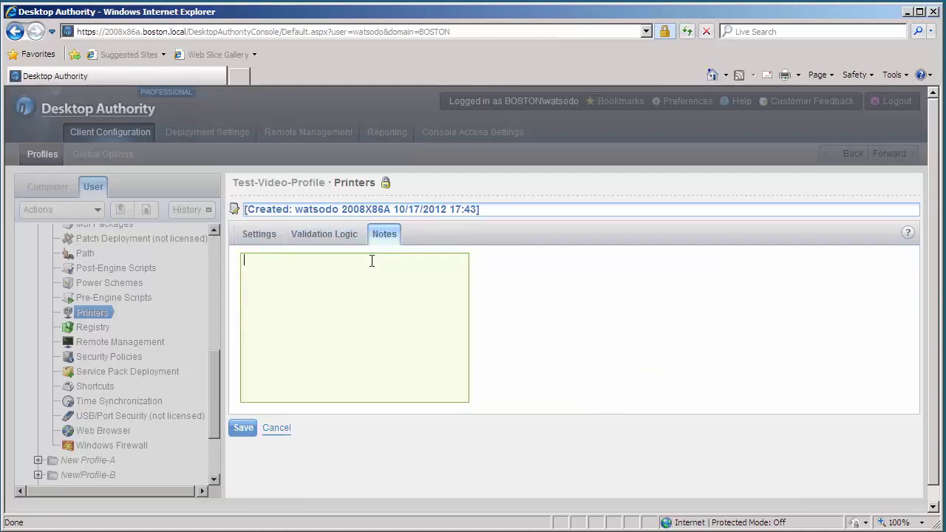
pyautogui.write('IP printer')
# Save the IP printer entry, then replicate the configuration to the domain controller and close the results
pyautogui.click(231, 429)
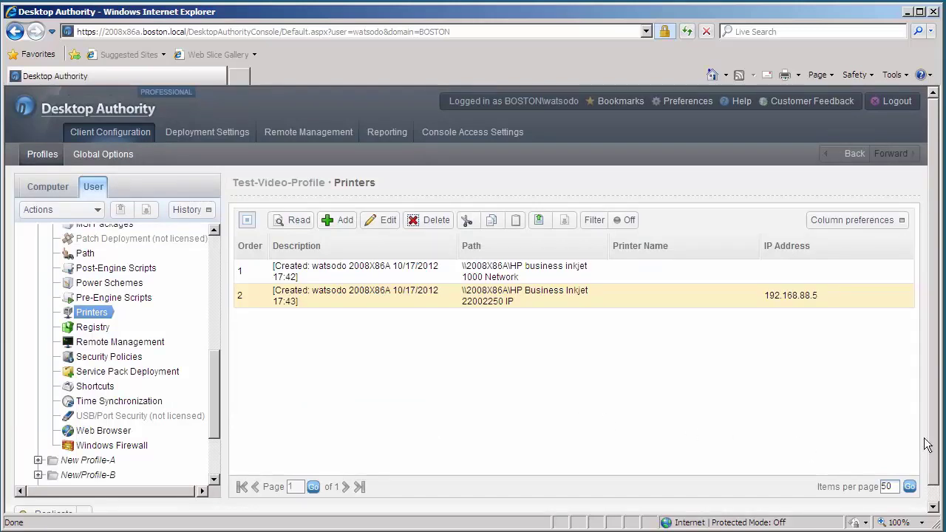
pyautogui.scroll(-1, 937, 477)
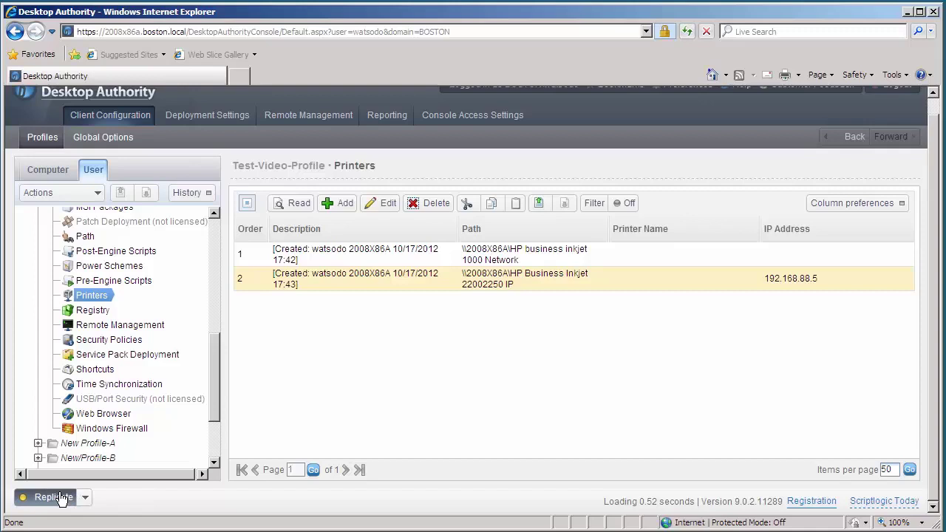
pyautogui.click(53, 498)
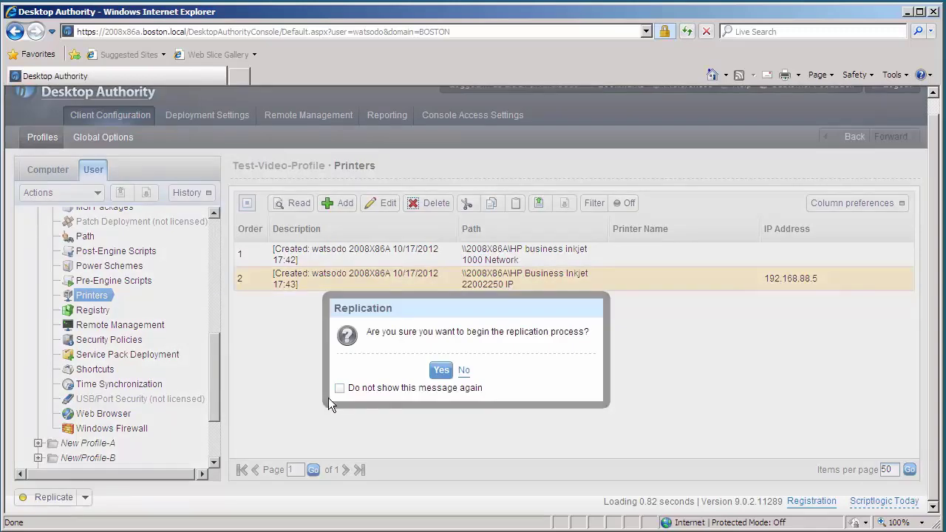
pyautogui.click(440, 370)
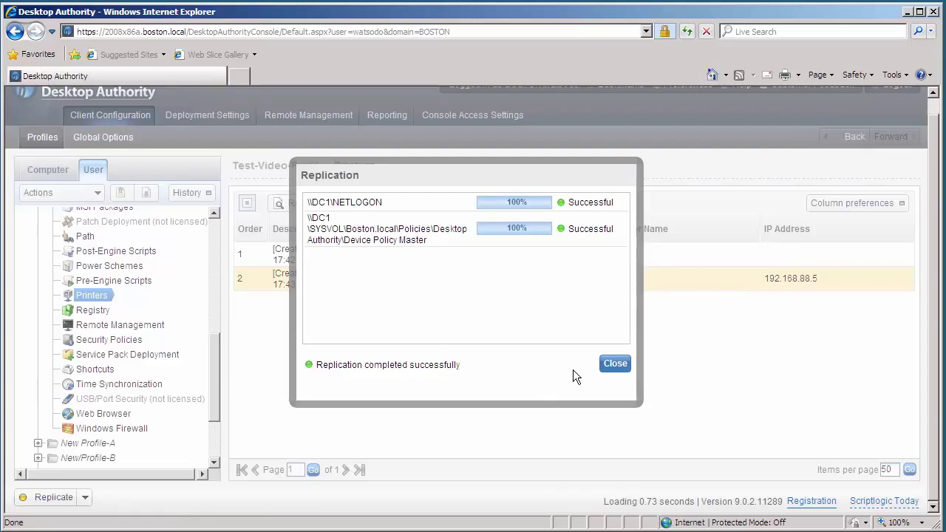
pyautogui.click(615, 365)
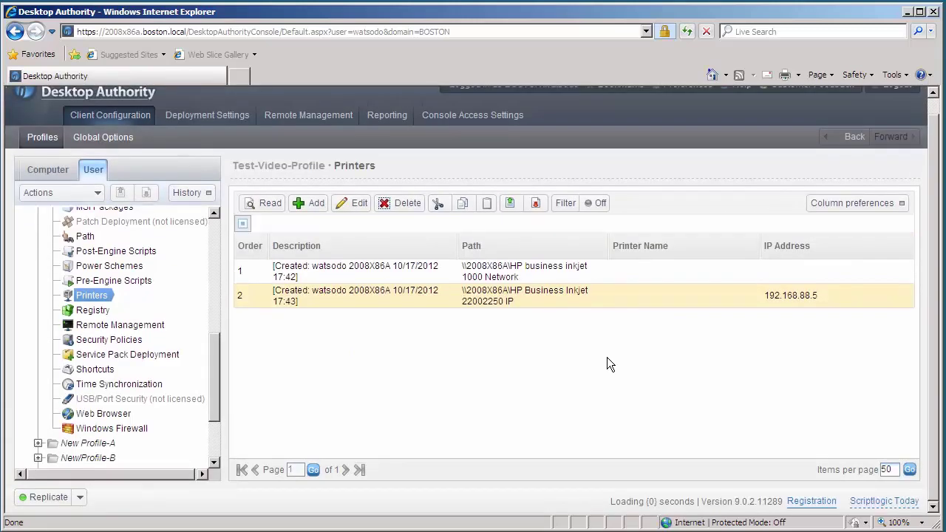